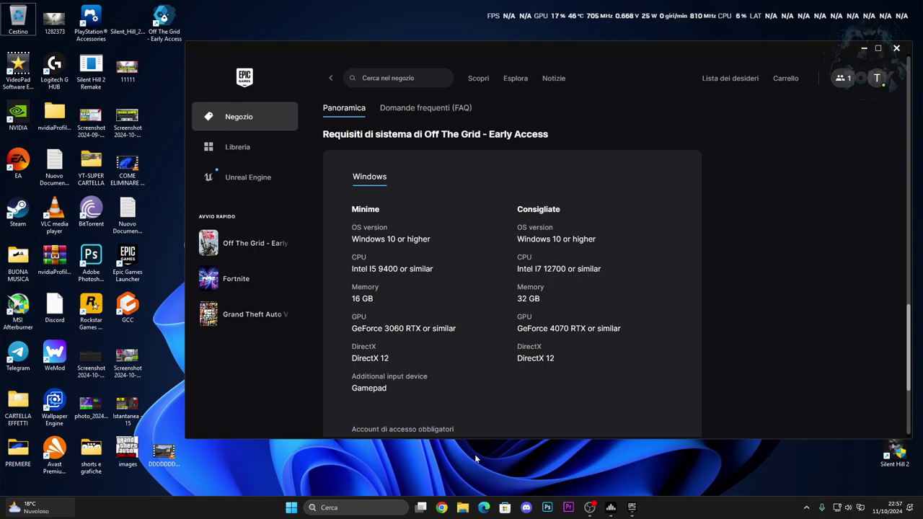
- In the library, enable launch options for Off The Grid - Early Access and set them to -d3d11
click(239, 145)
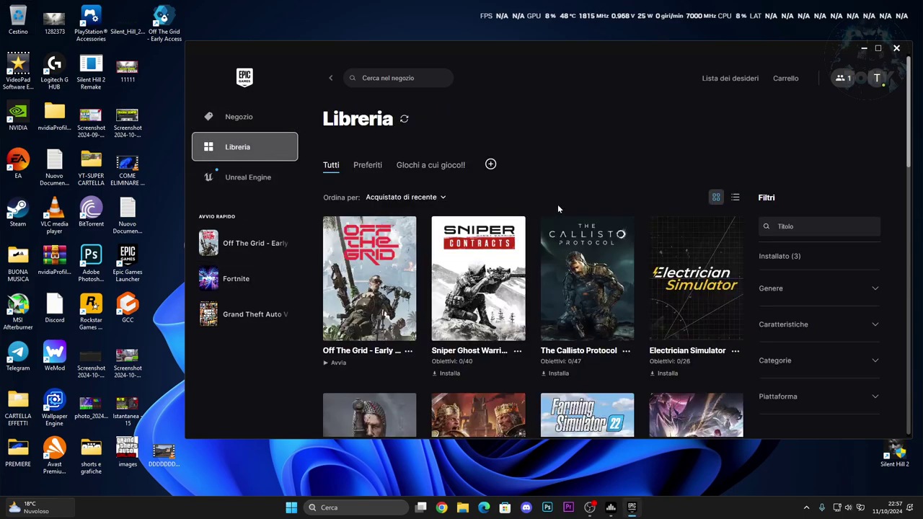
click(408, 351)
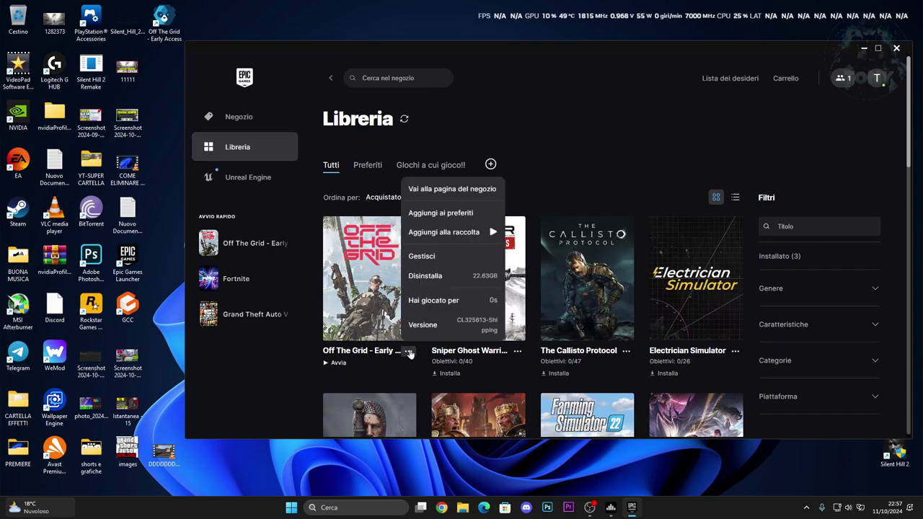
click(438, 265)
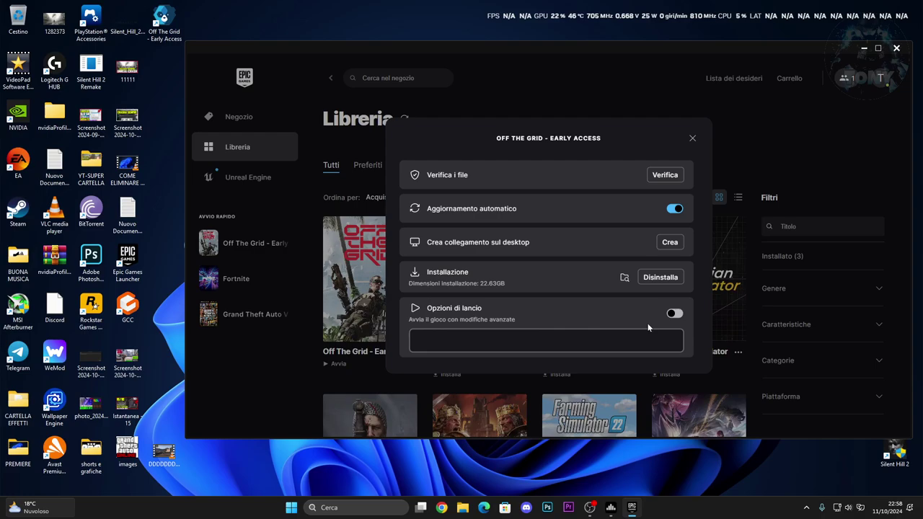
click(673, 315)
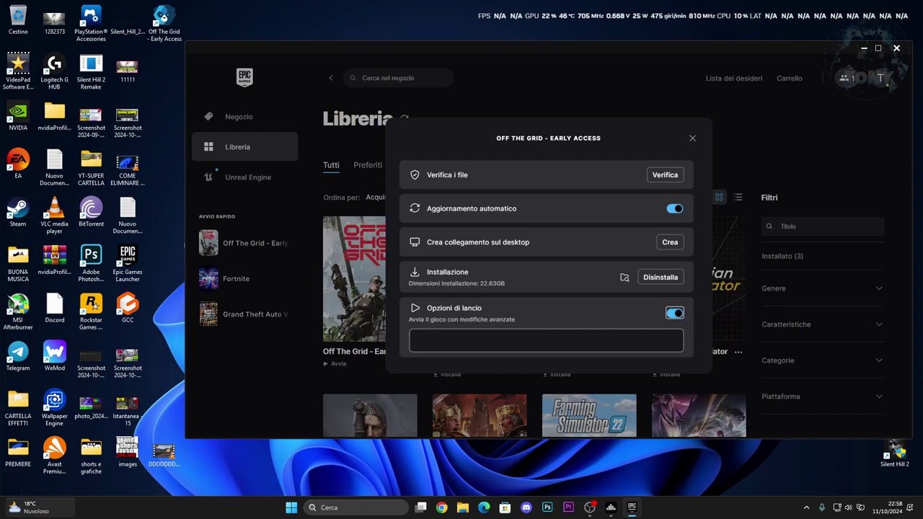
text(-)
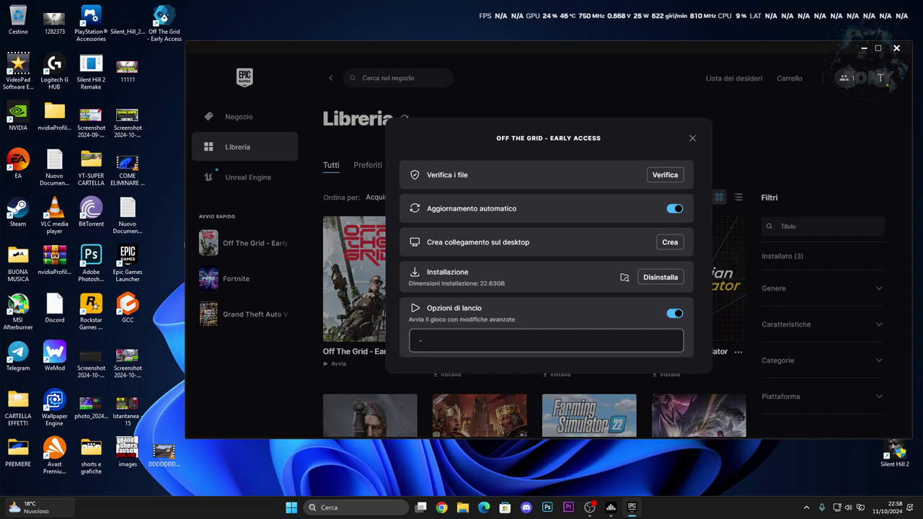
text(d3d11)
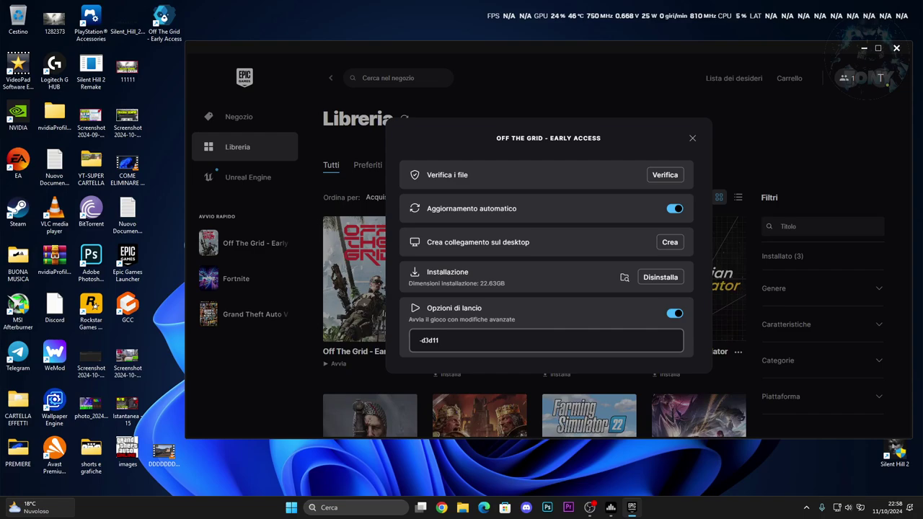
- Open the installation folder of Off The Grid from its management options
click(625, 277)
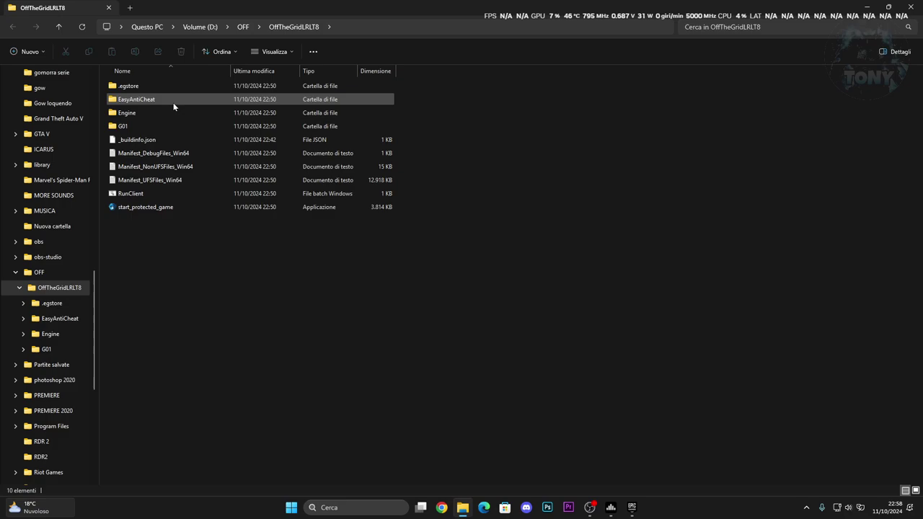
click(161, 193)
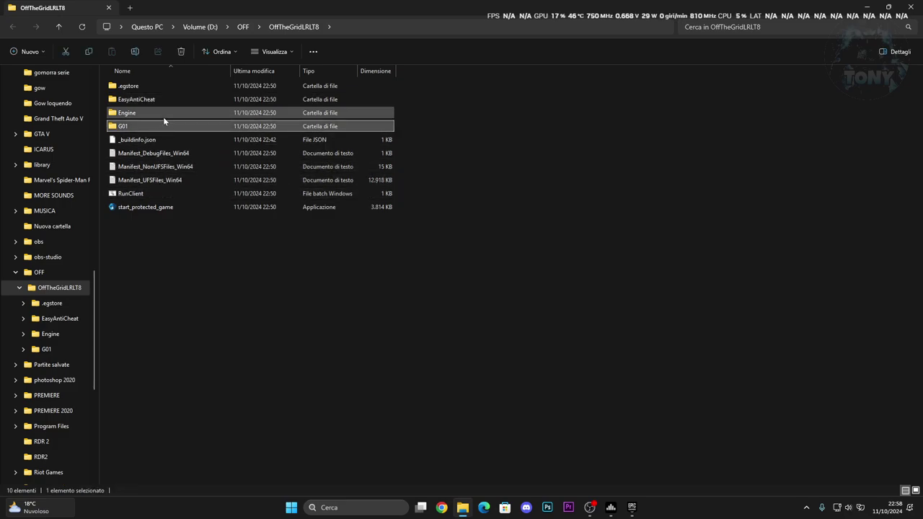
double_click(163, 114)
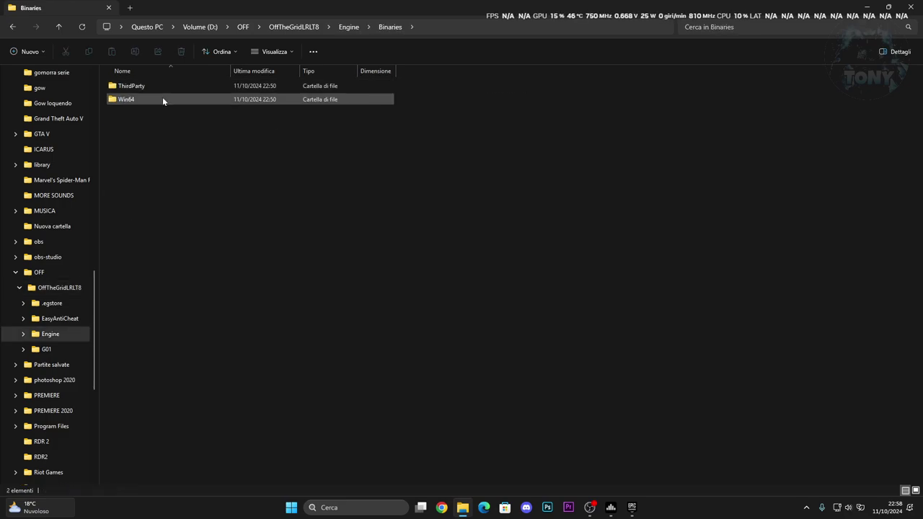
double_click(163, 99)
click(12, 27)
click(12, 27)
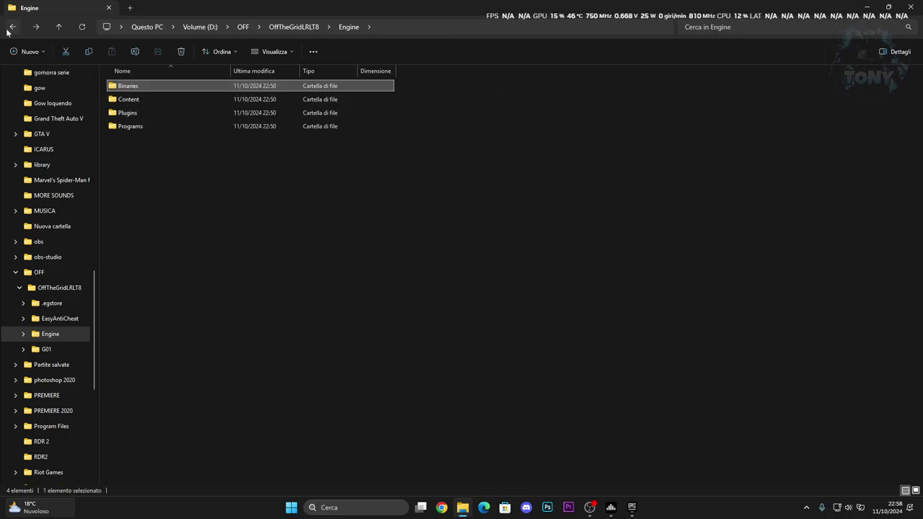
click(12, 27)
- Delete the G01Client-Win64-Shipping application from G01\Binaries\Win64 in the game folder and close the folder window
double_click(163, 126)
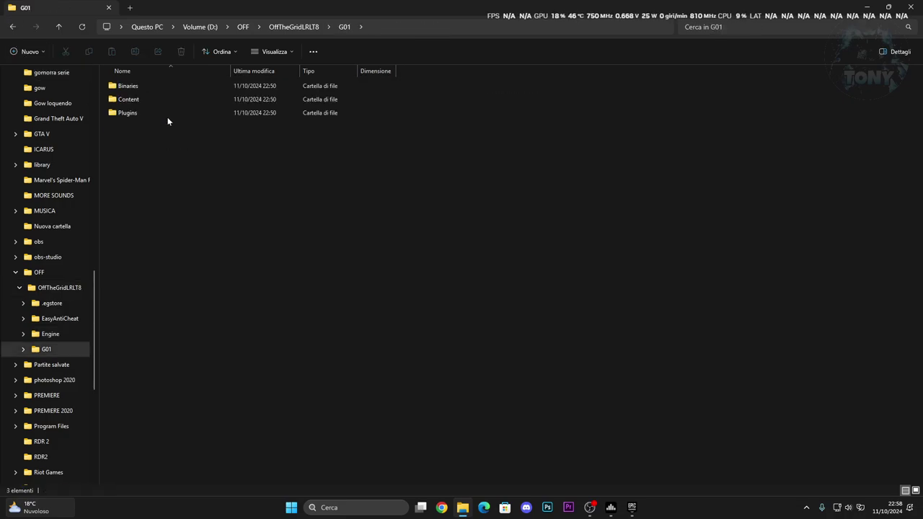
double_click(164, 86)
double_click(150, 88)
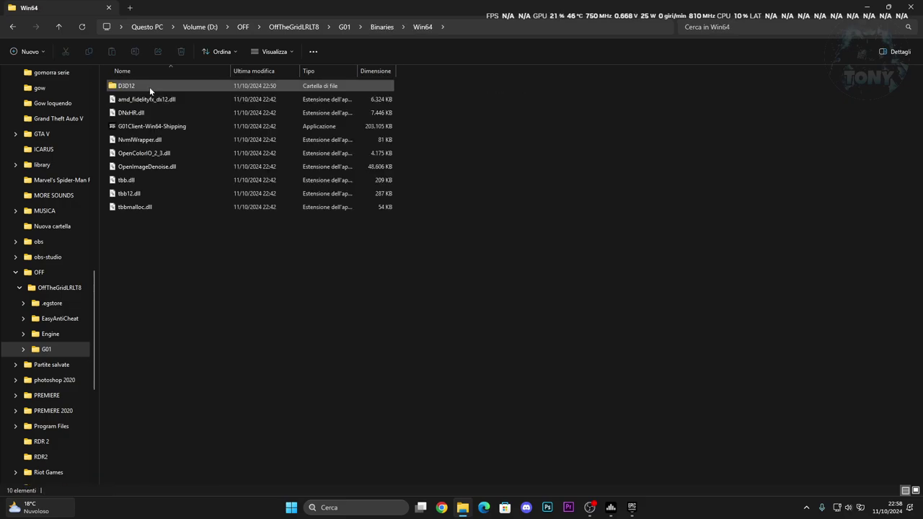
click(155, 126)
drag(216, 13, 605, 106)
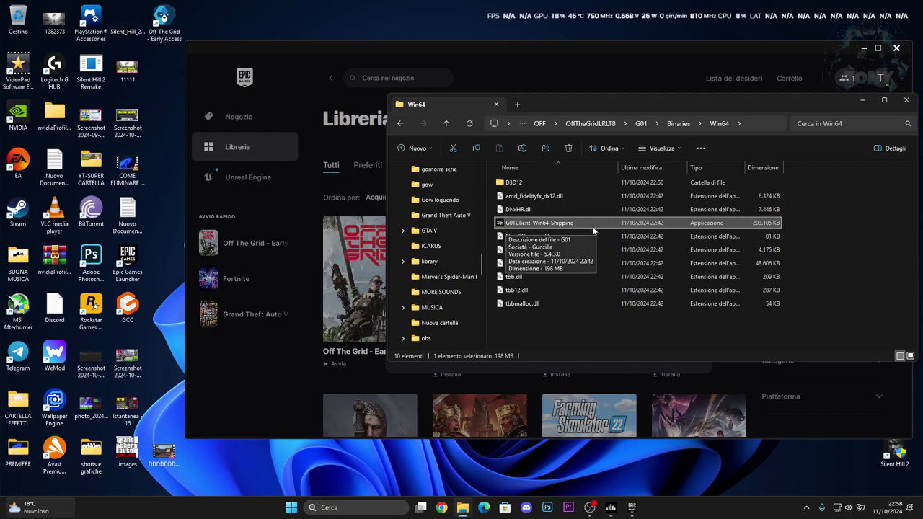
key(Delete)
drag(886, 100, 759, 111)
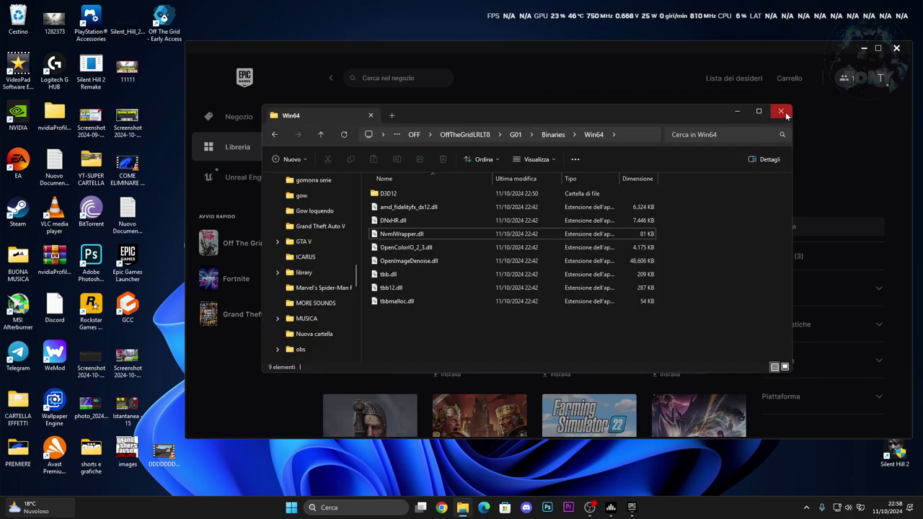
click(780, 111)
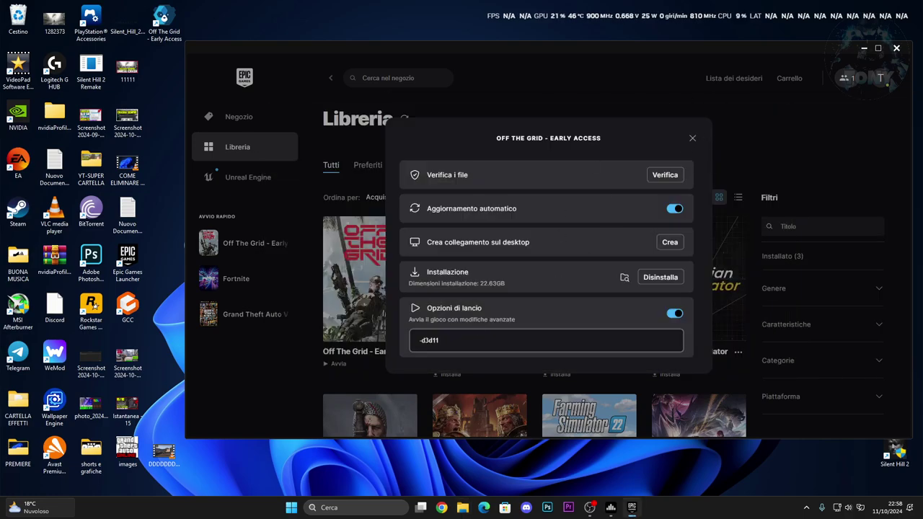
- Start a file verification for Off The Grid from its management options and show its download progress
click(693, 138)
click(408, 351)
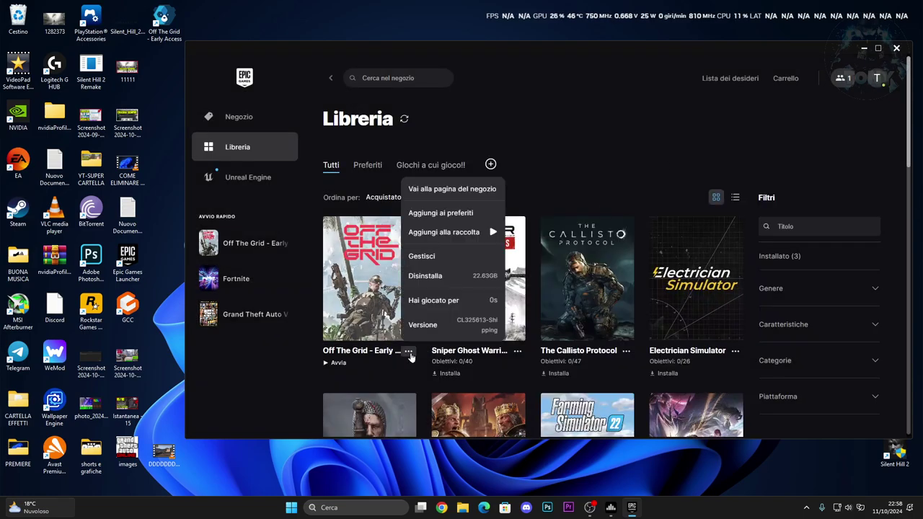
click(428, 256)
click(660, 176)
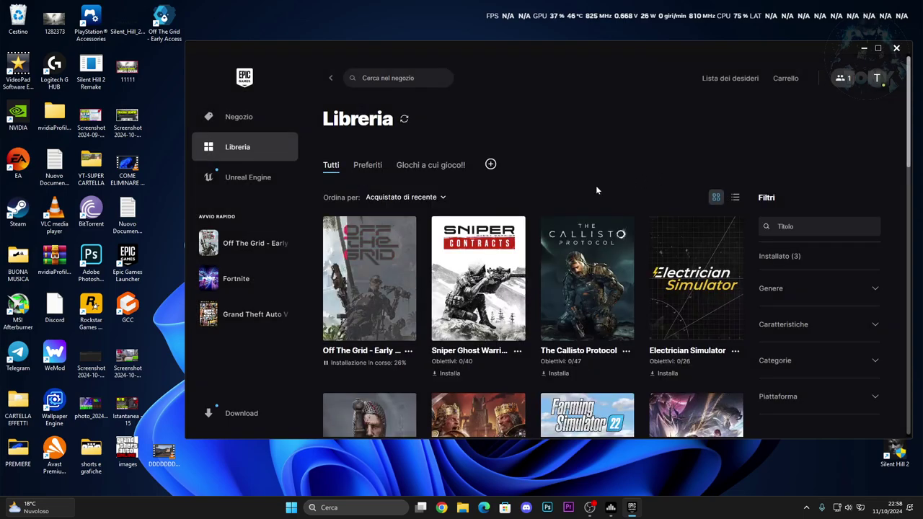
click(264, 410)
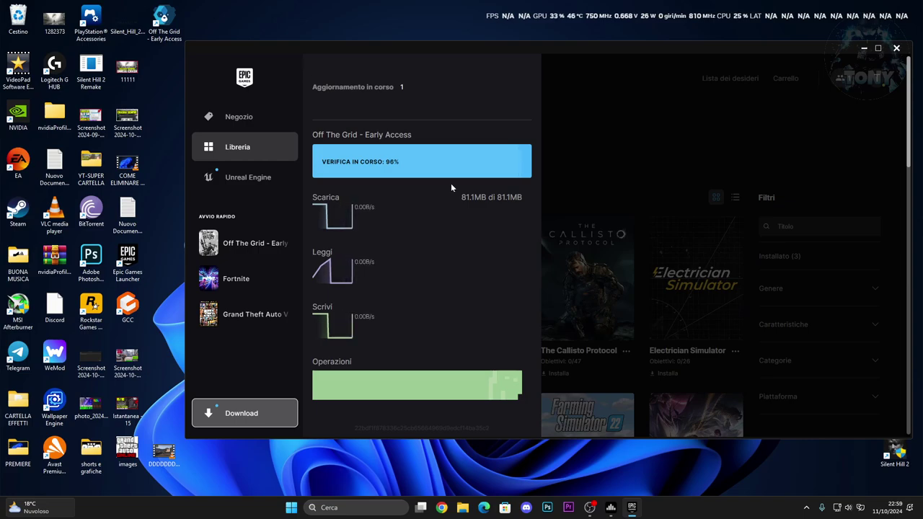
- Open the Run dialog (Esegui) through Windows search and use it to open the %appdata% folder
click(329, 507)
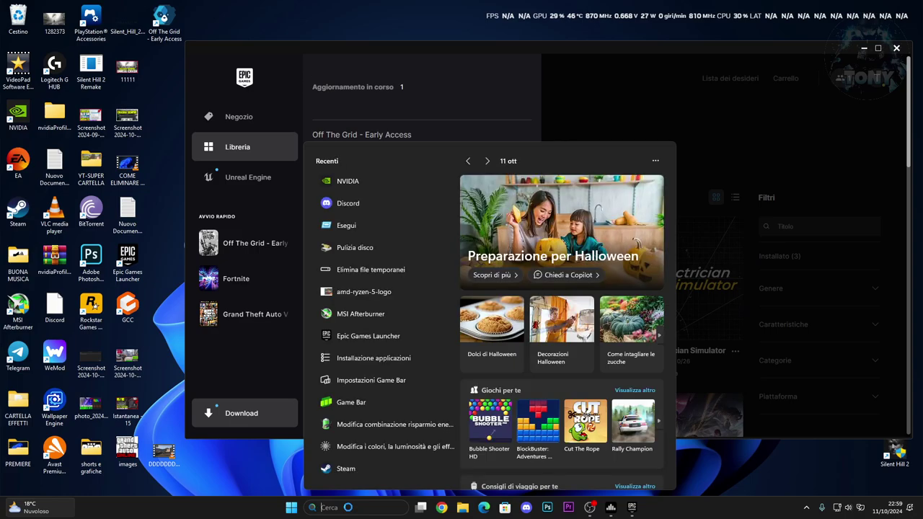
text(esegui)
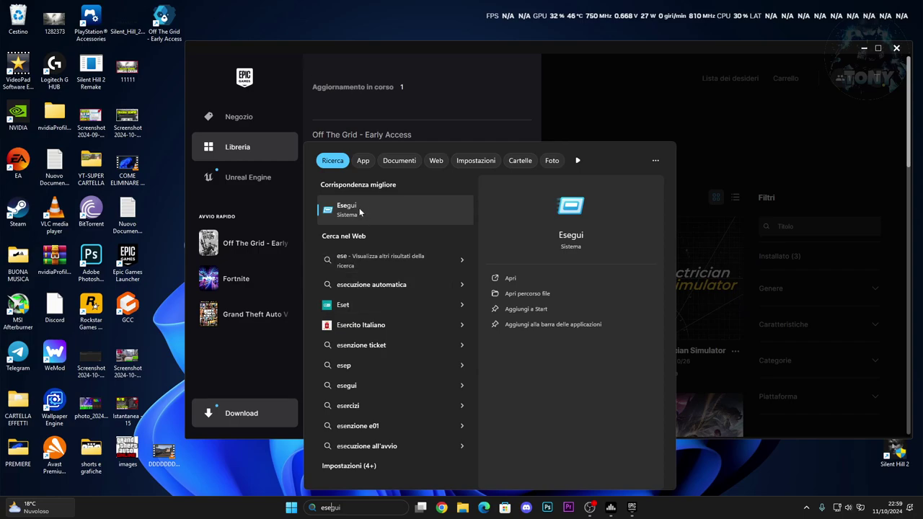
key(Return)
drag(101, 399, 631, 254)
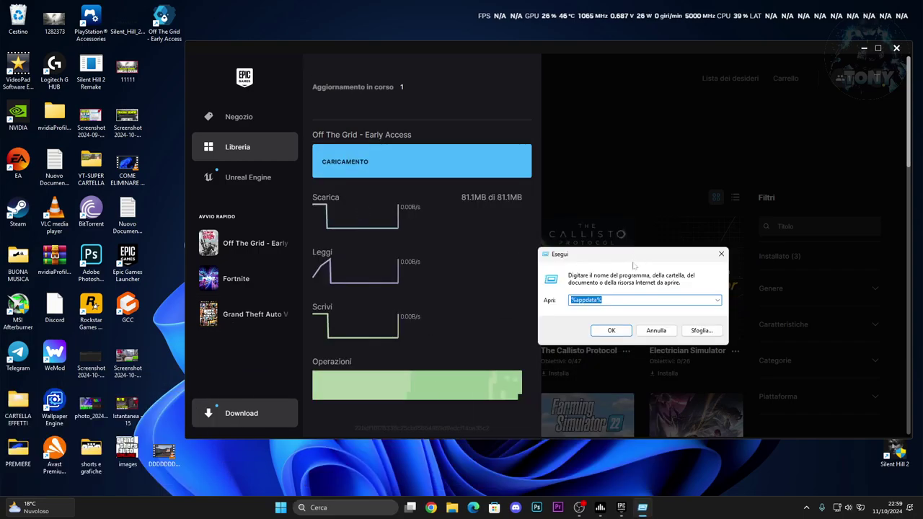
double_click(573, 300)
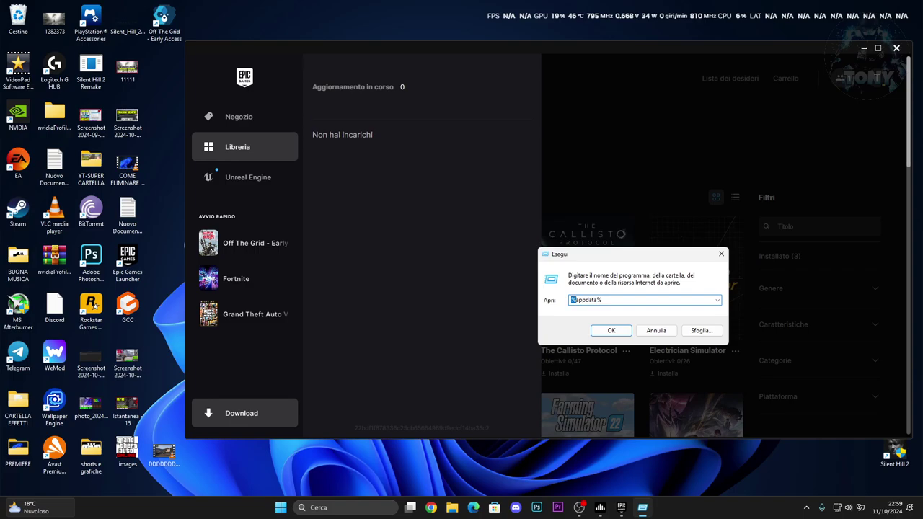
drag(575, 300, 594, 300)
click(606, 334)
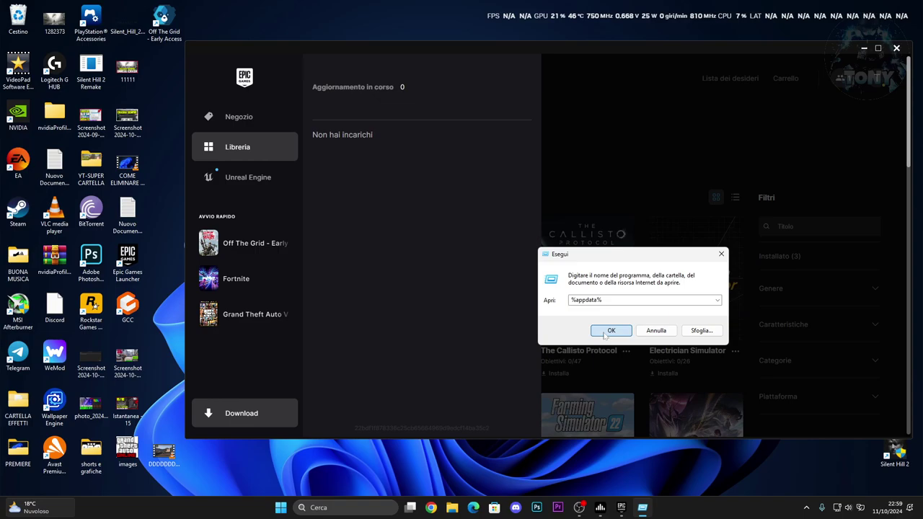
- Look through the folders in AppData\Local and close the folder window
click(474, 135)
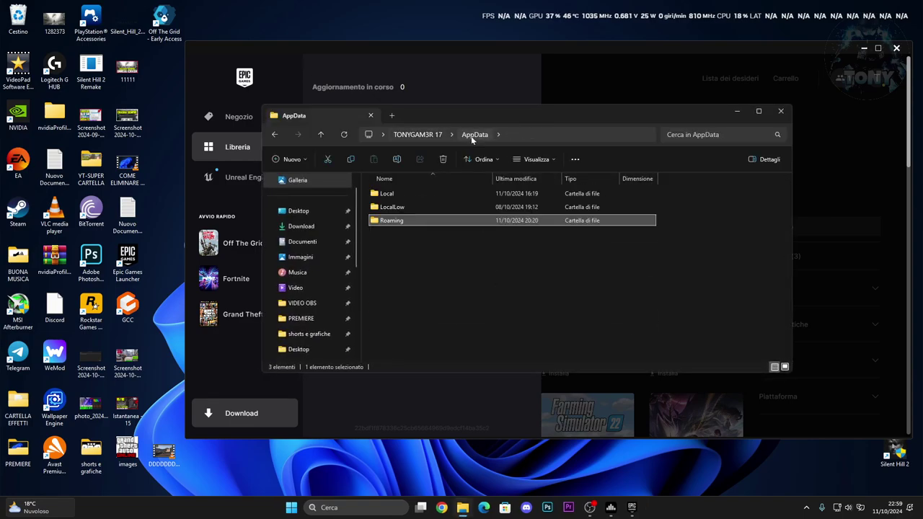
double_click(427, 193)
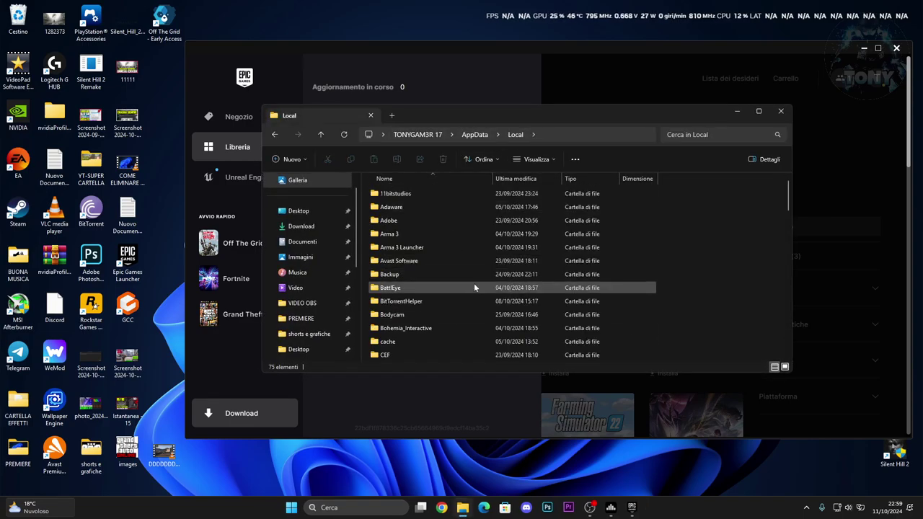
scroll(474, 283, down, 5)
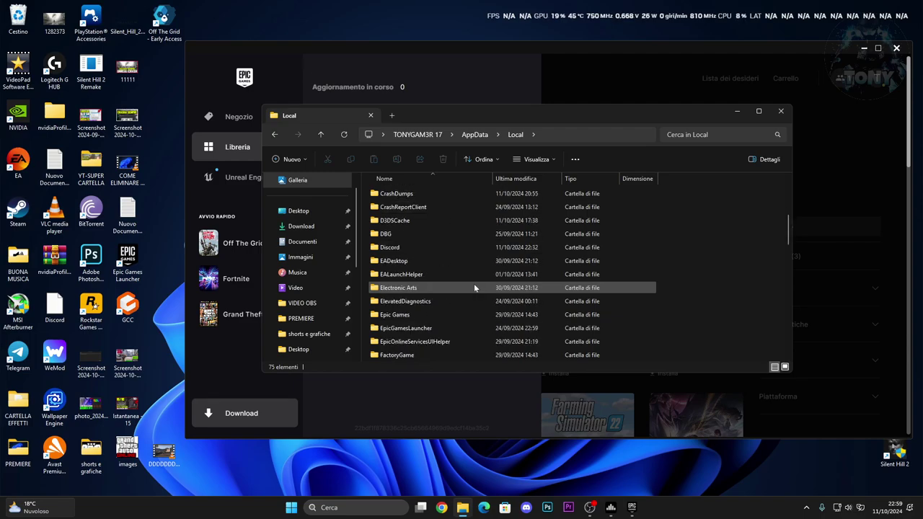
scroll(475, 287, down, 4)
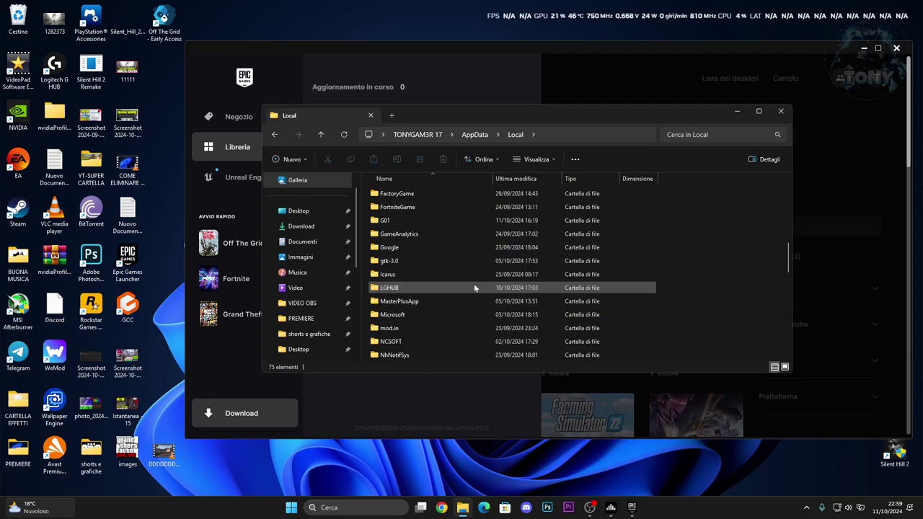
scroll(474, 288, down, 4)
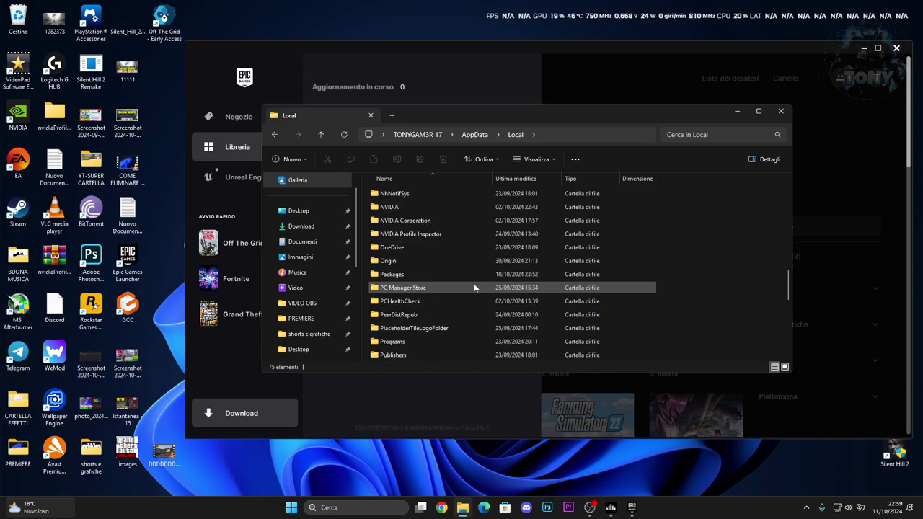
scroll(473, 287, down, 3)
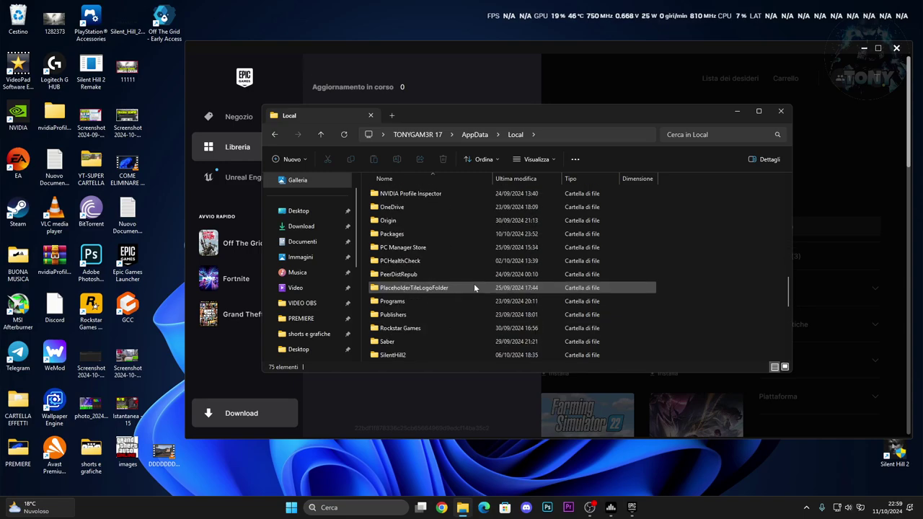
scroll(474, 287, down, 3)
scroll(474, 287, down, 4)
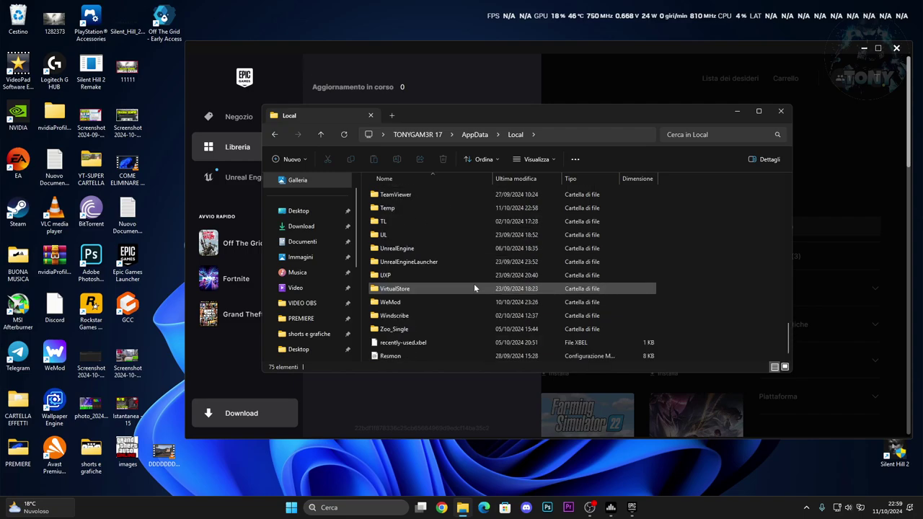
scroll(474, 288, up, 5)
scroll(473, 287, down, 2)
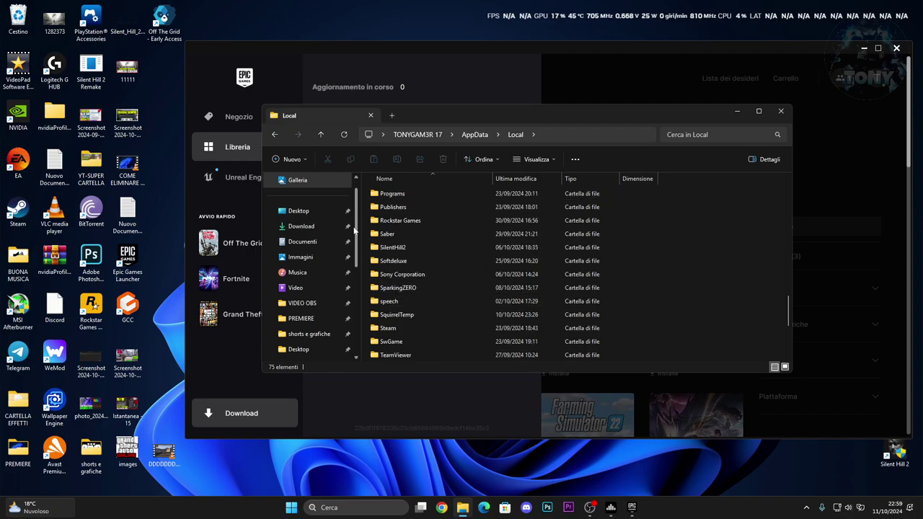
click(781, 111)
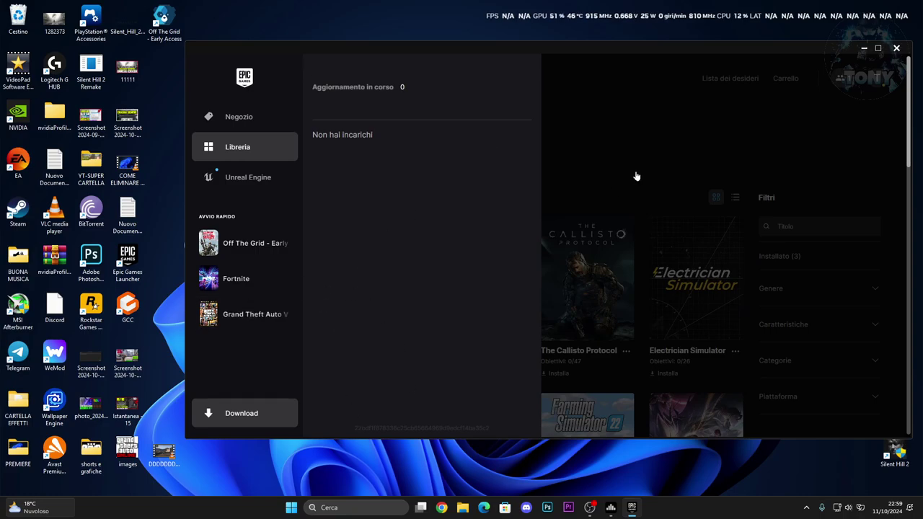
- Leave the download view and reopen the installation folder of Off The Grid from its management options
click(603, 171)
click(408, 351)
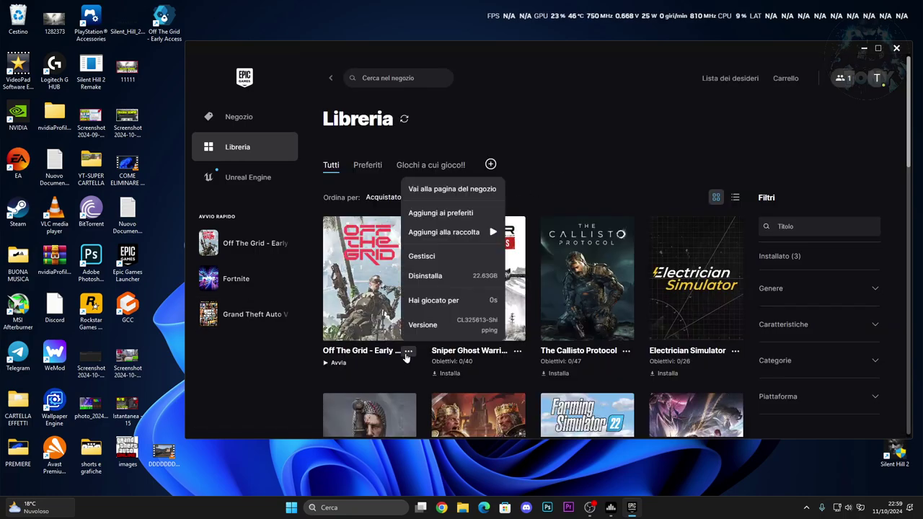
click(427, 265)
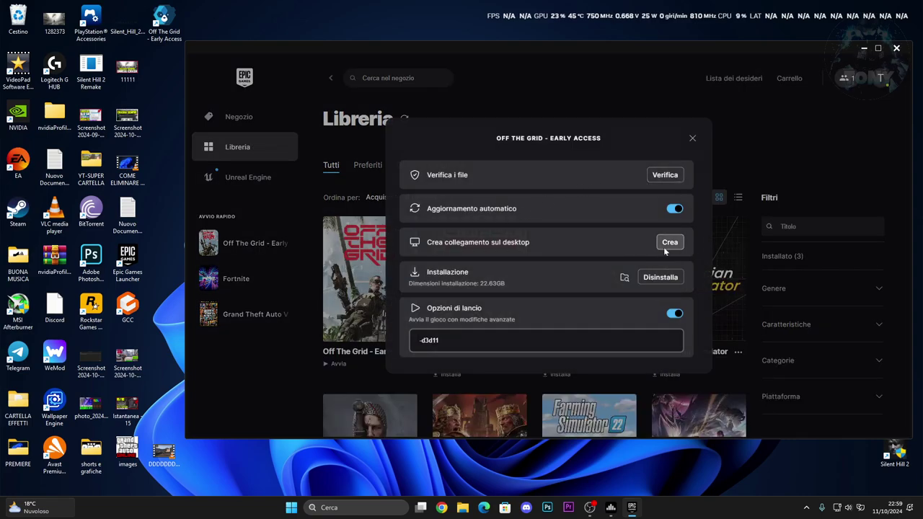
click(624, 278)
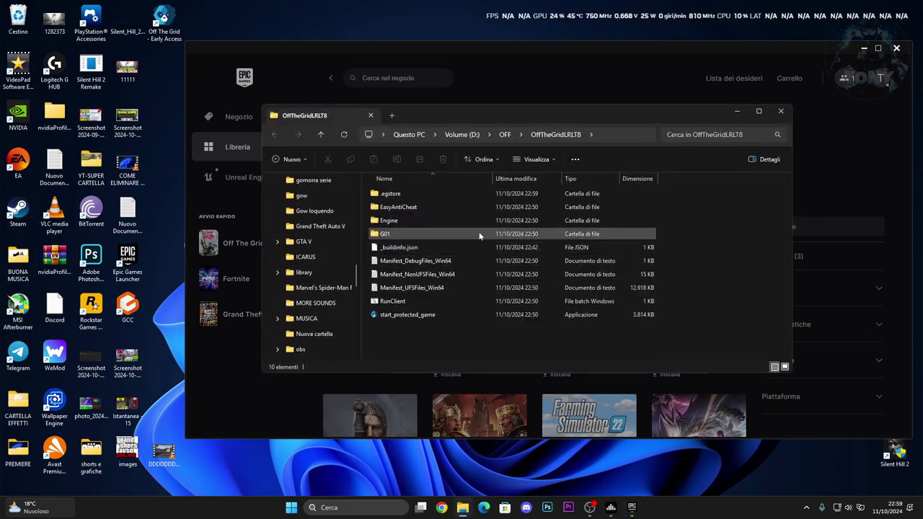
- Go to the G01\Binaries\Win64 folder of the game installation and select the G01Client-Win64-Shipping application
double_click(435, 236)
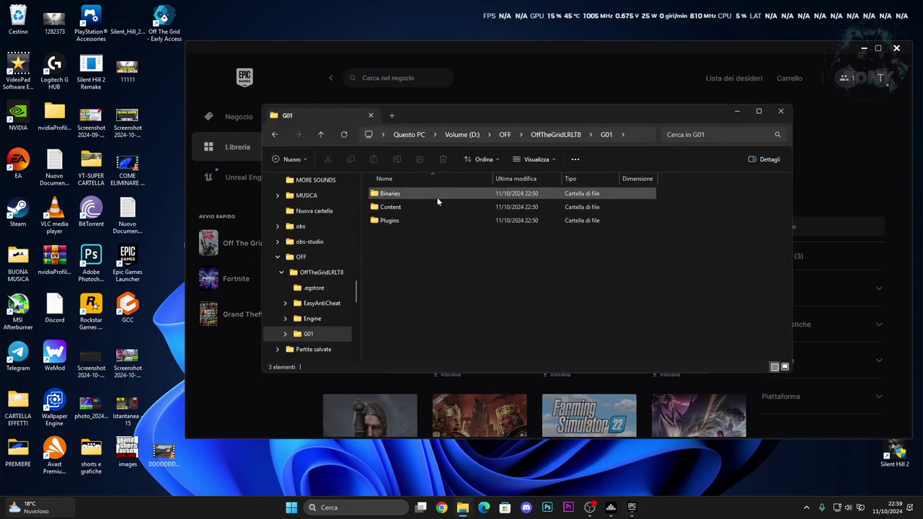
double_click(435, 195)
double_click(437, 195)
click(465, 234)
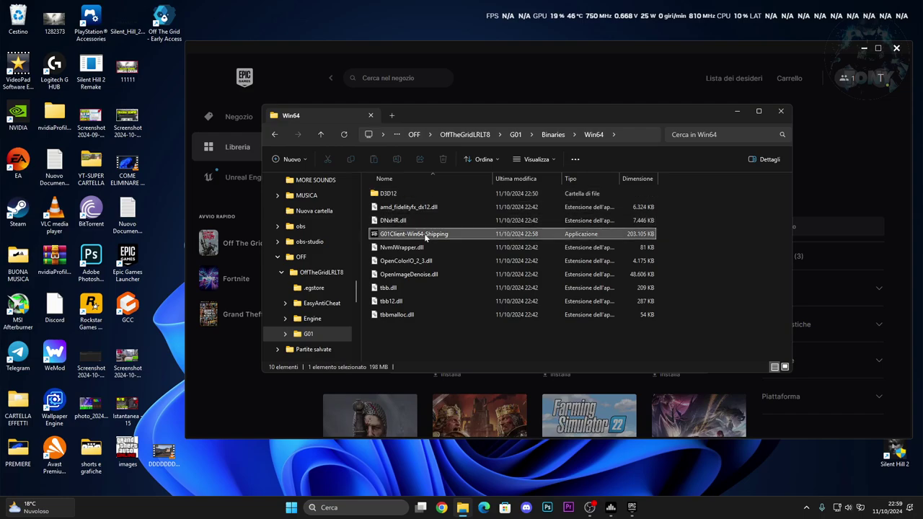
- Set the properties of G01Client-Win64-Shipping to disable fullscreen optimizations and run the program as administrator
right_click(470, 234)
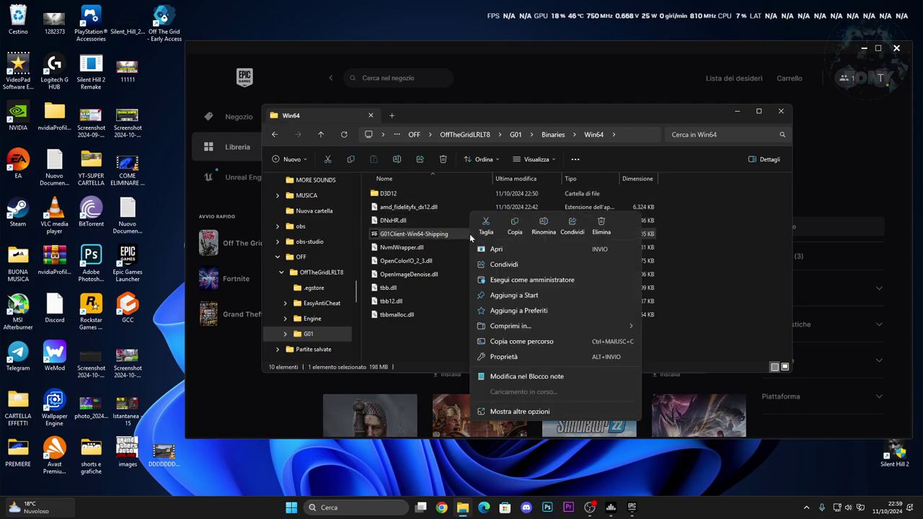
click(510, 412)
click(505, 485)
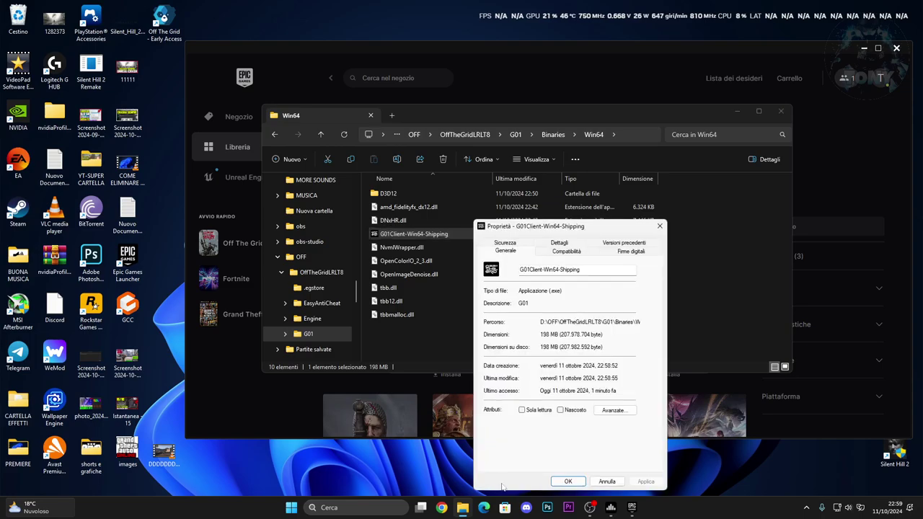
click(564, 253)
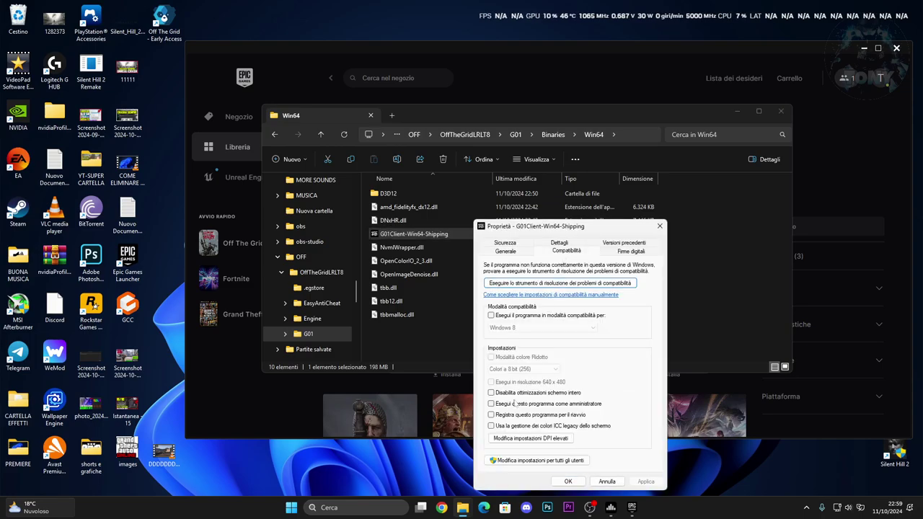
click(492, 404)
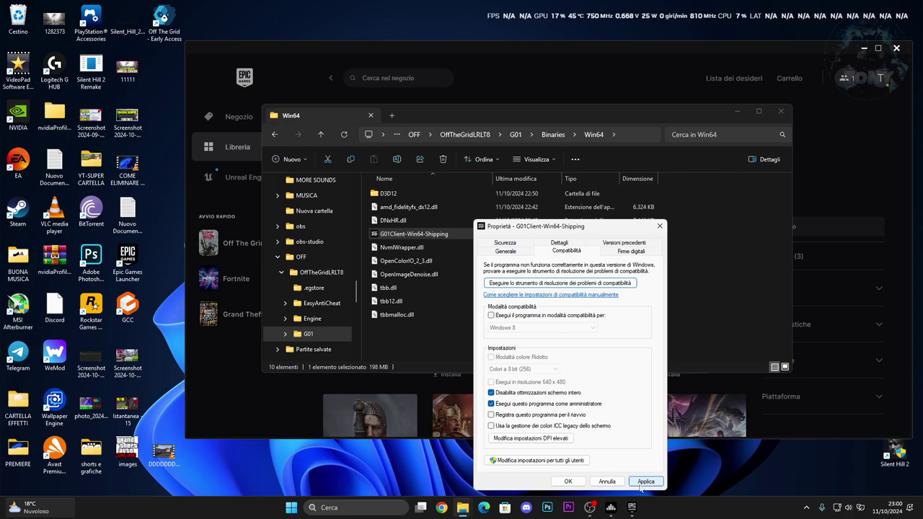
click(568, 482)
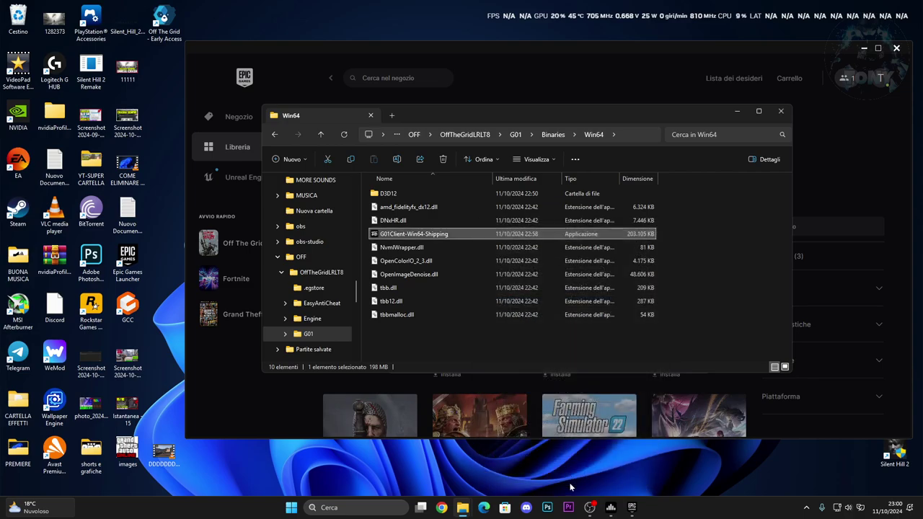
- Reopen the properties of G01Client-Win64-Shipping and show the certificate behind its Gunzilla GmbH digital signature
right_click(470, 239)
click(496, 411)
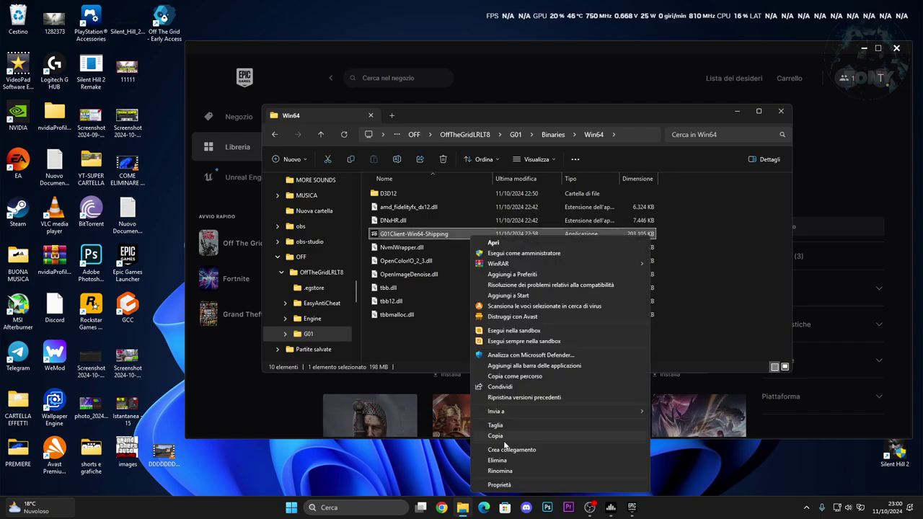
click(499, 484)
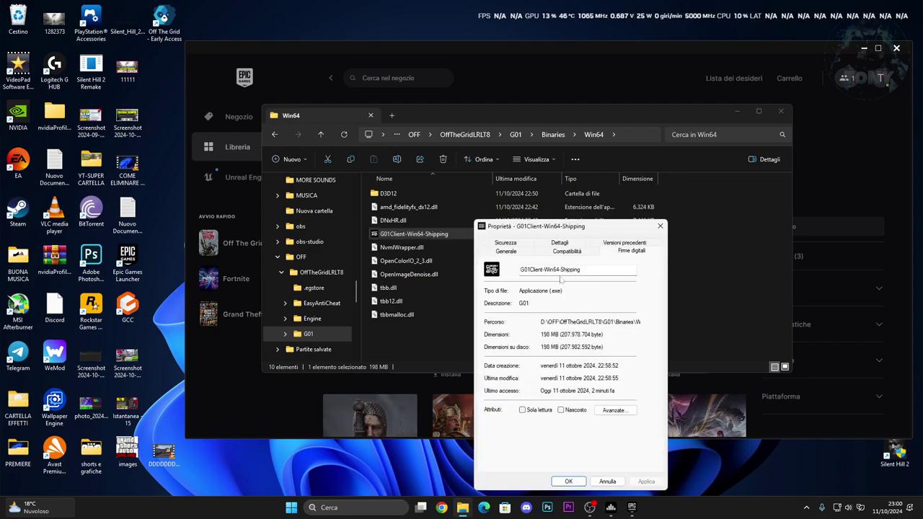
click(632, 251)
click(590, 290)
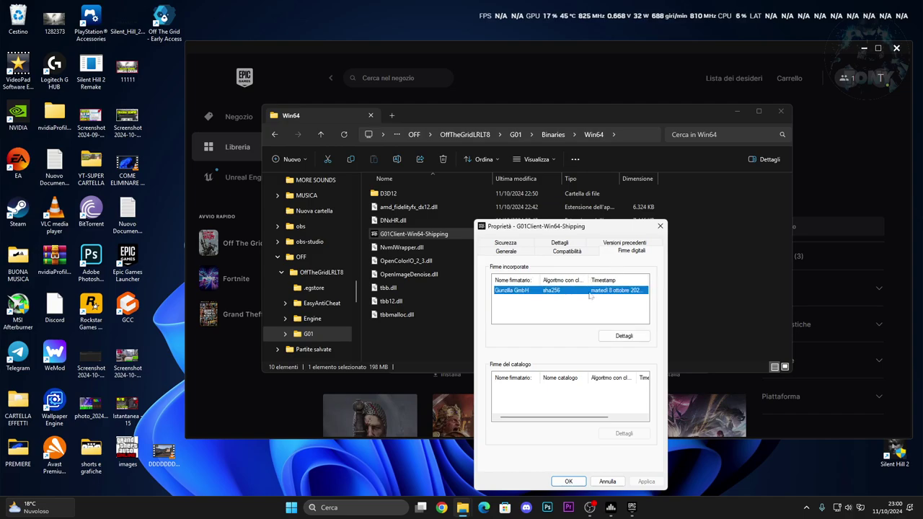
double_click(590, 292)
click(635, 388)
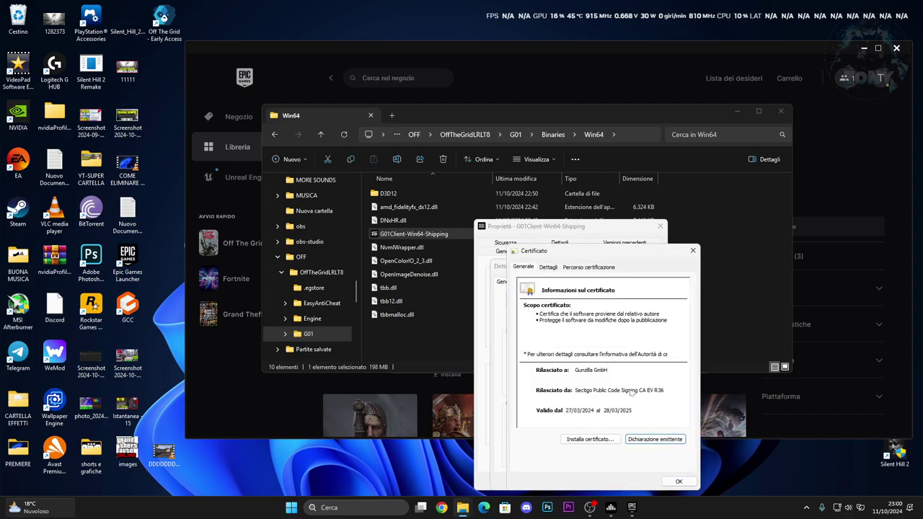
- Install the signature certificate with the automatically determined certificate store, and close the certificate, properties and folder windows
click(580, 440)
click(667, 483)
click(667, 483)
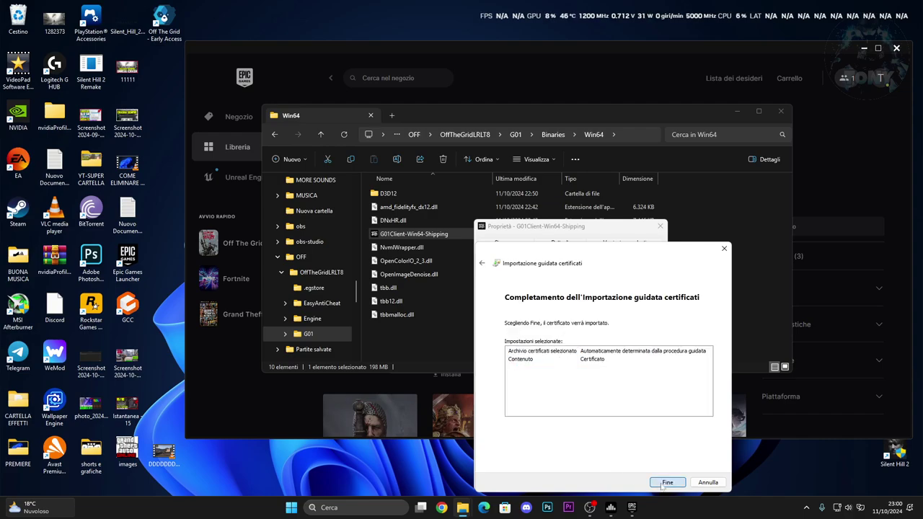
click(667, 482)
click(494, 288)
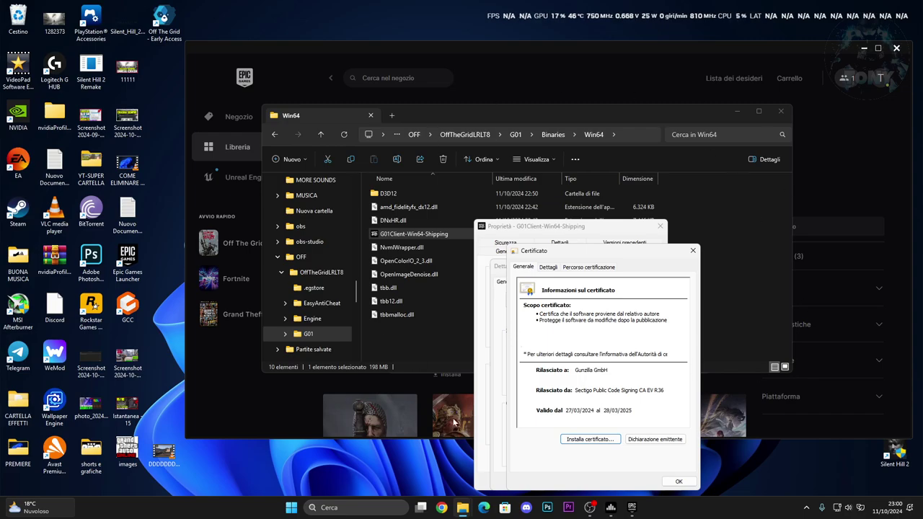
click(679, 481)
click(664, 482)
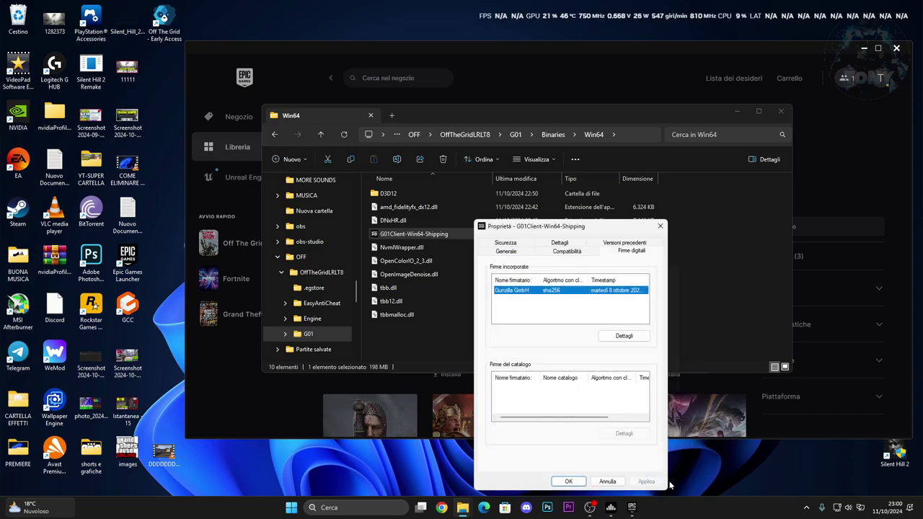
click(577, 482)
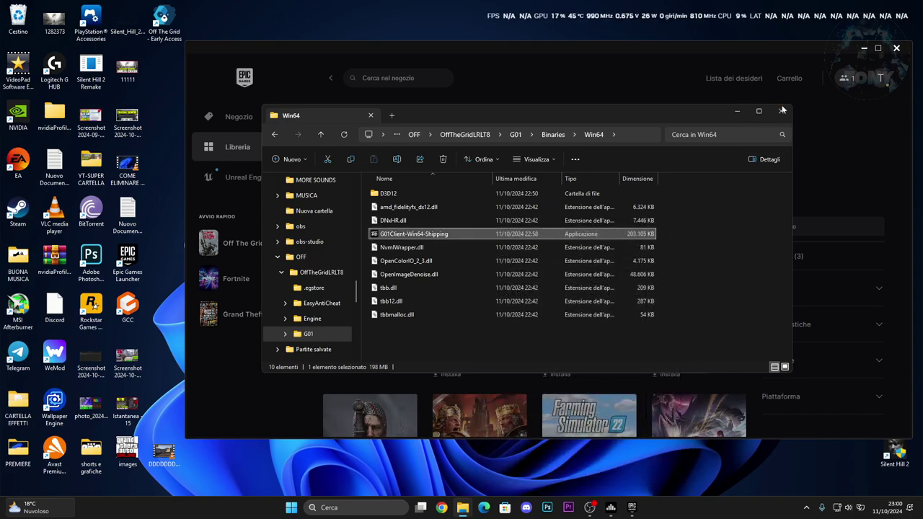
click(783, 109)
click(693, 136)
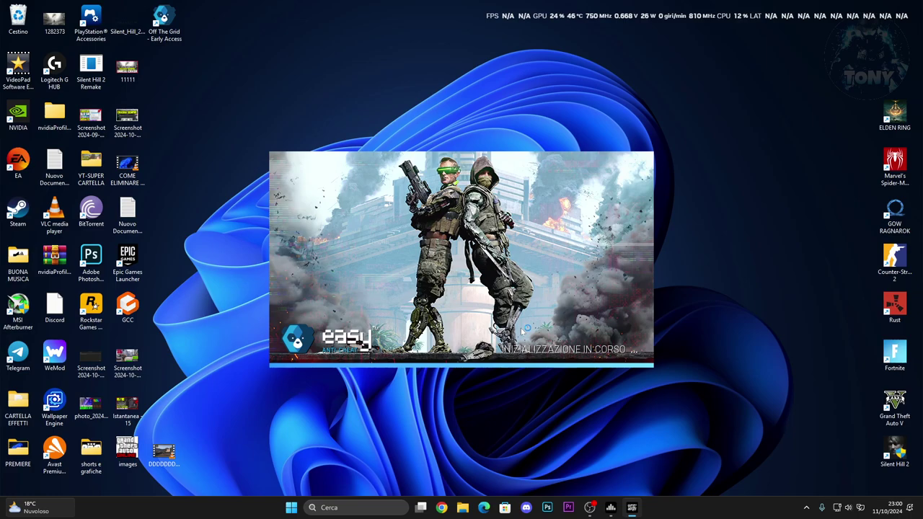
- Open Task Manager, look through the running background processes including CCXProcess, and close it
right_click(292, 508)
click(286, 387)
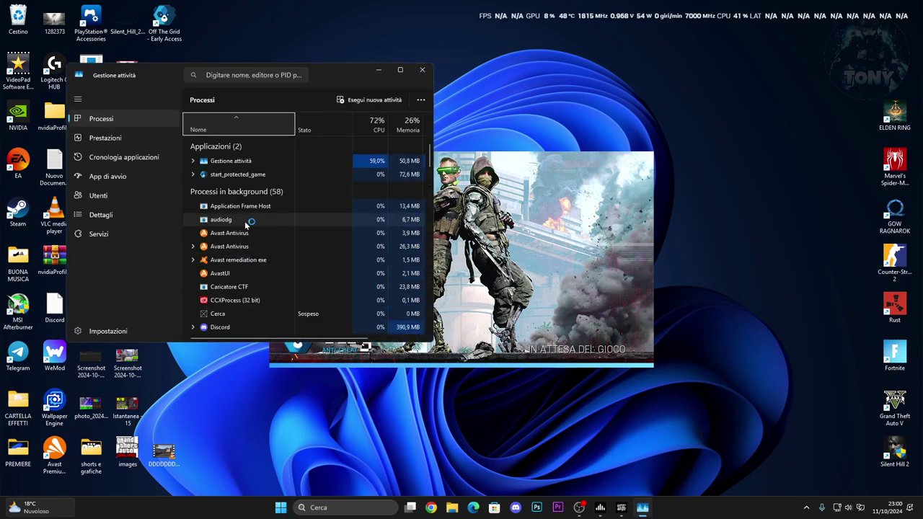
scroll(284, 224, down, 1)
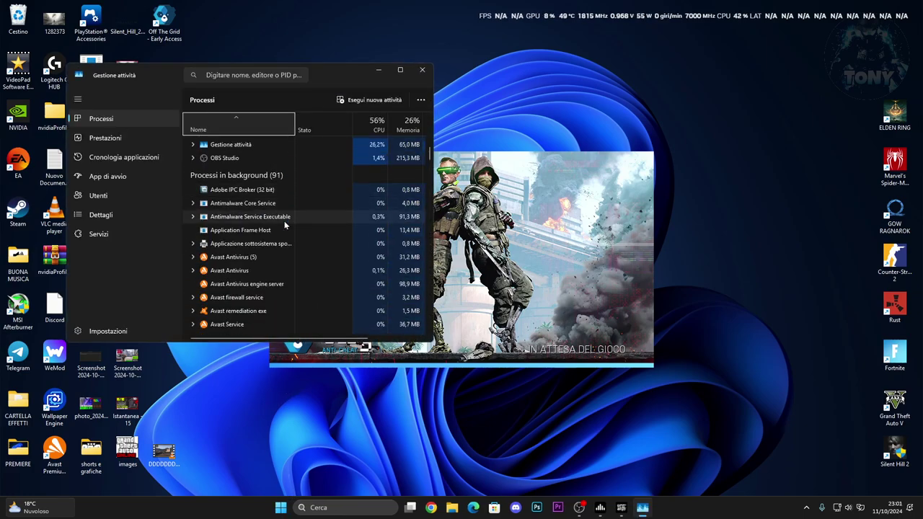
scroll(284, 224, down, 4)
right_click(245, 220)
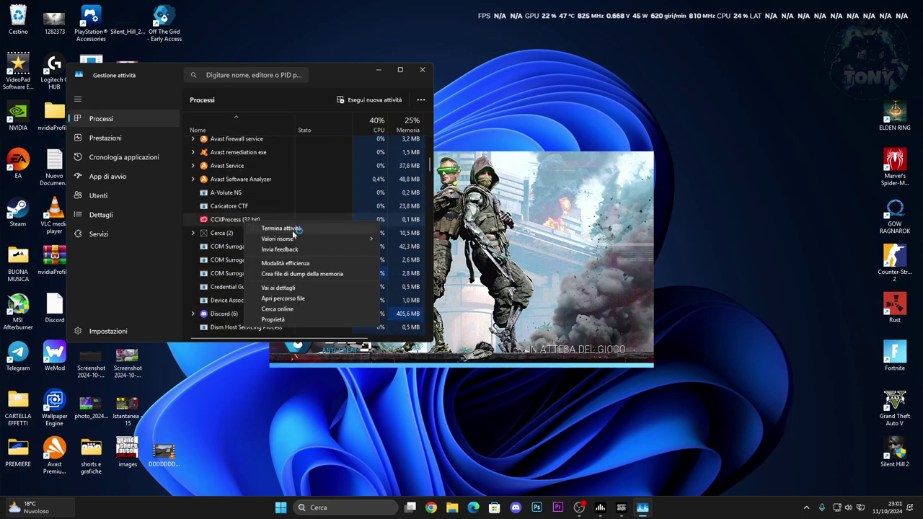
click(423, 70)
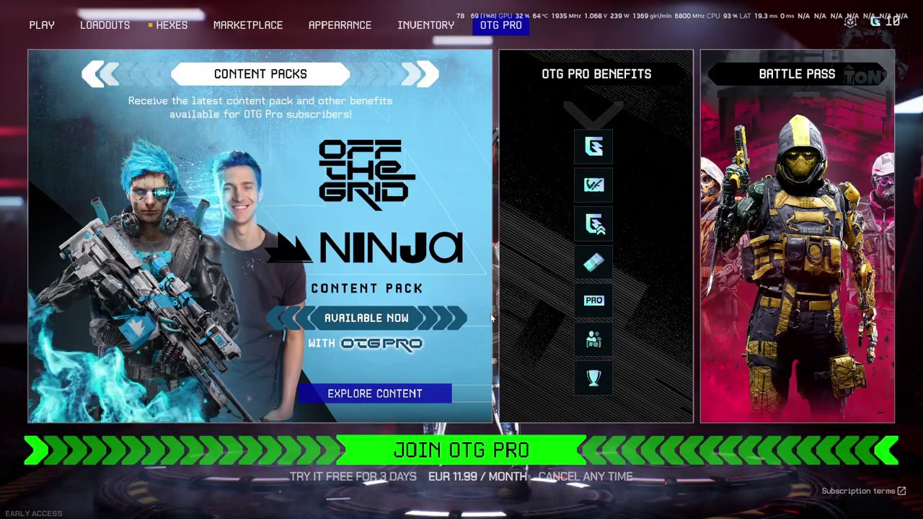
- In the game's video settings, set Resolution Scaling Method to NVIDIA DLSS and DLSS Mode to Performance
key(Escape)
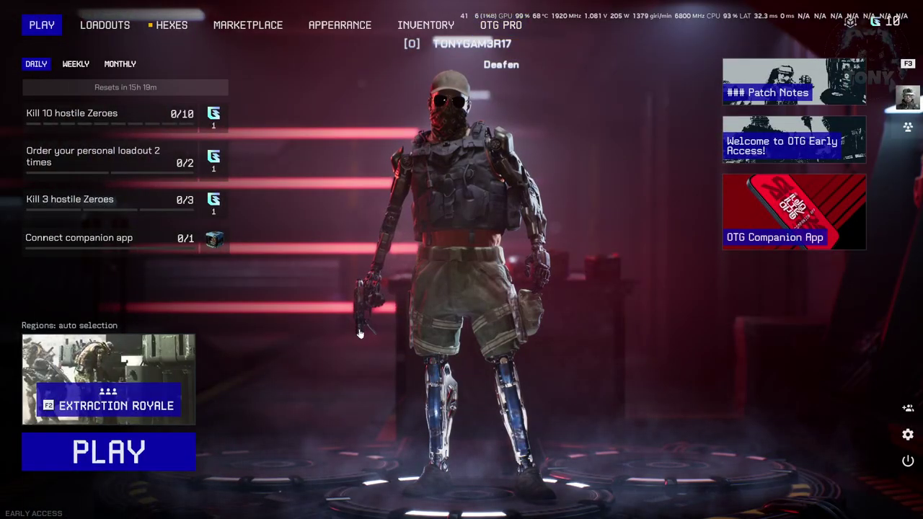
click(908, 435)
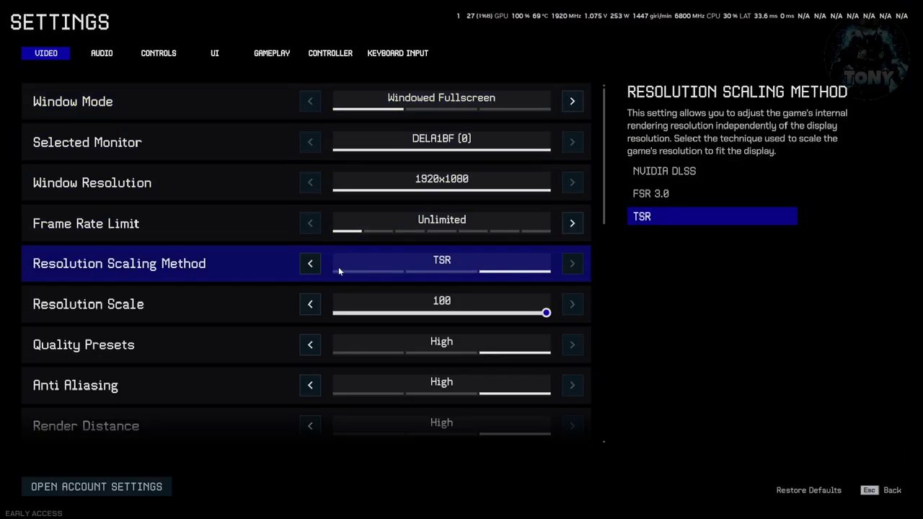
click(310, 264)
click(309, 264)
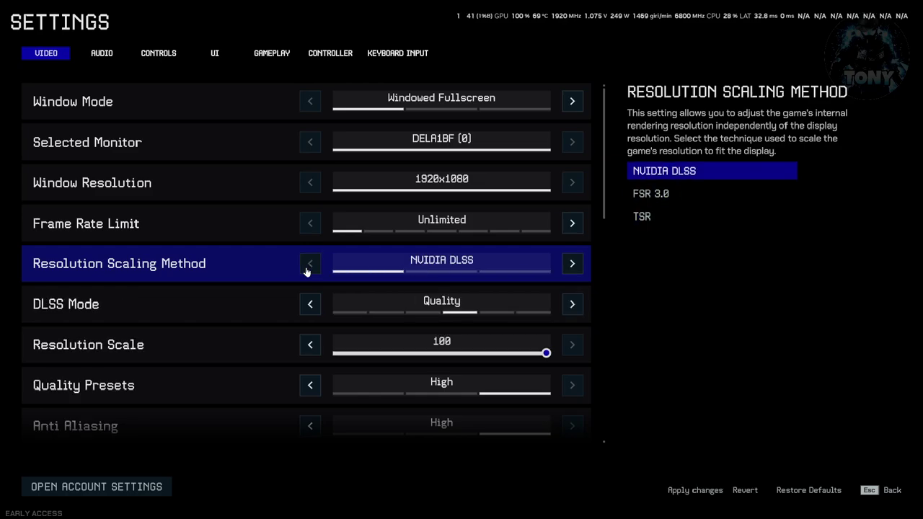
click(311, 304)
click(311, 304)
click(311, 303)
click(572, 304)
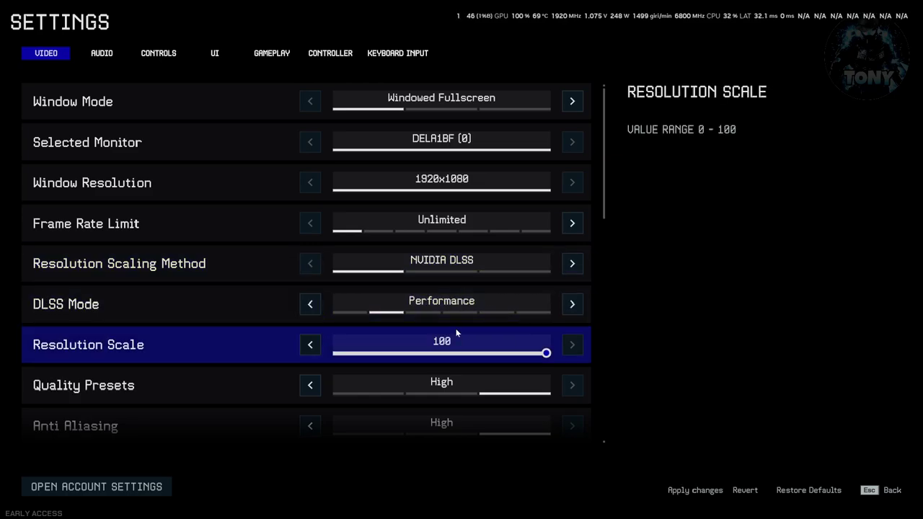
- Lower the Resolution Scale to about 60.8 and set Quality Presets to Medium
scroll(454, 333, down, 6)
scroll(455, 333, up, 3)
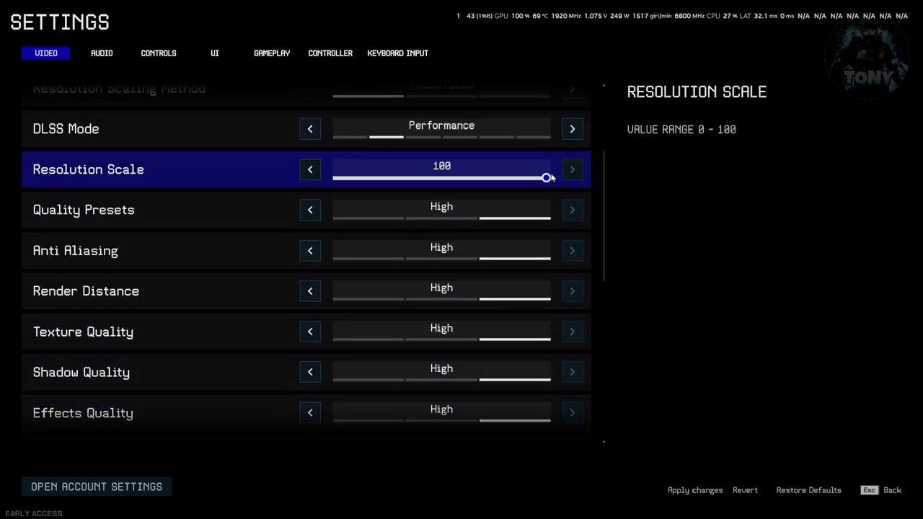
drag(551, 178, 466, 183)
click(310, 210)
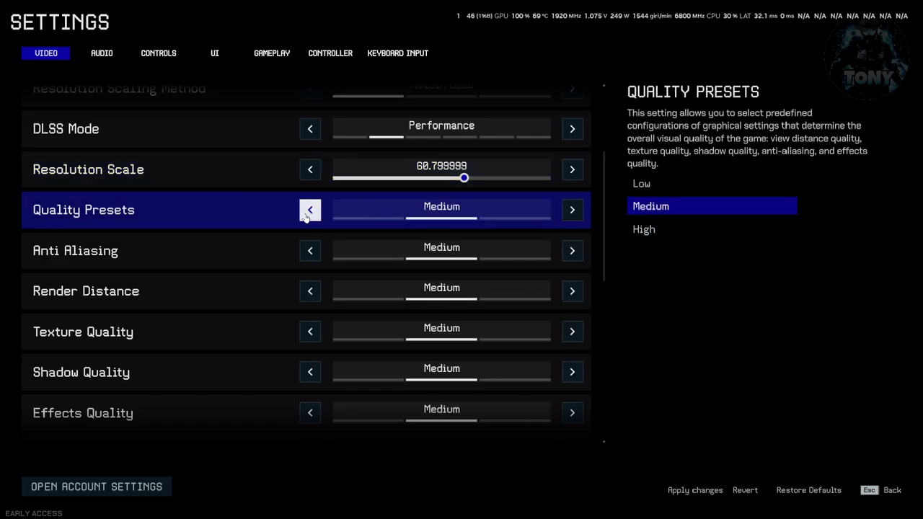
- Try Render Distance at Low and set it back to Medium
scroll(288, 305, down, 2)
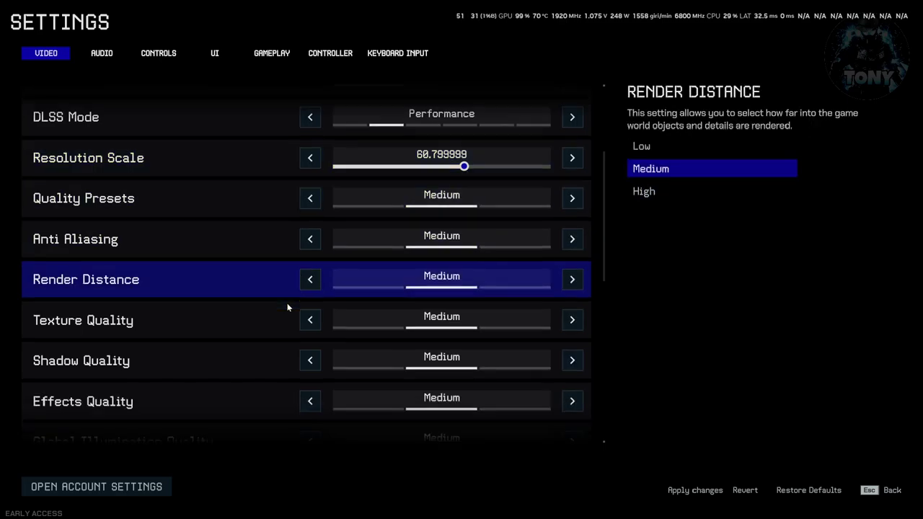
click(311, 233)
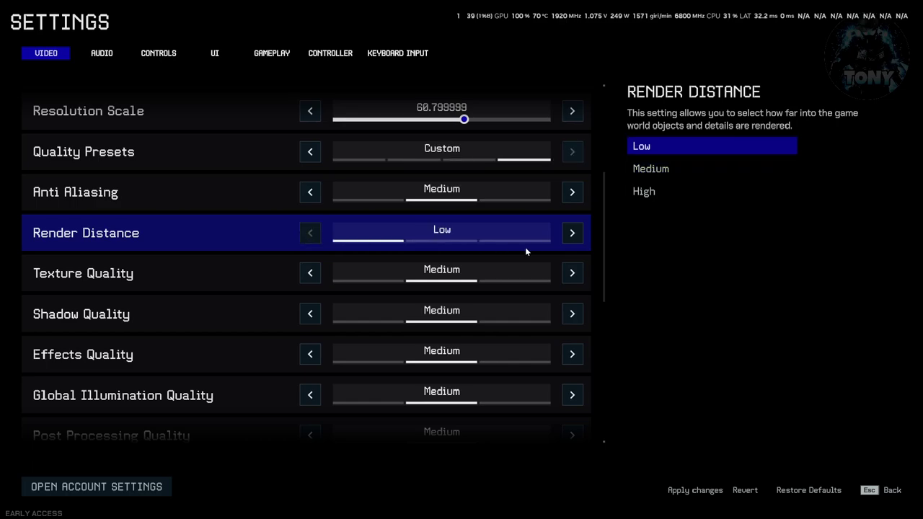
click(572, 233)
- Set Shadow Quality, Effects Quality and Global Illumination Quality to Low
scroll(178, 330, down, 2)
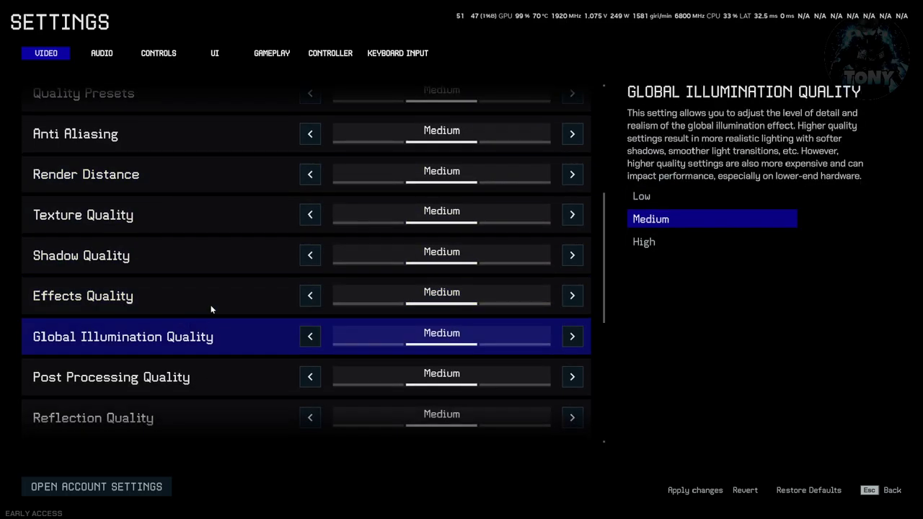
click(310, 255)
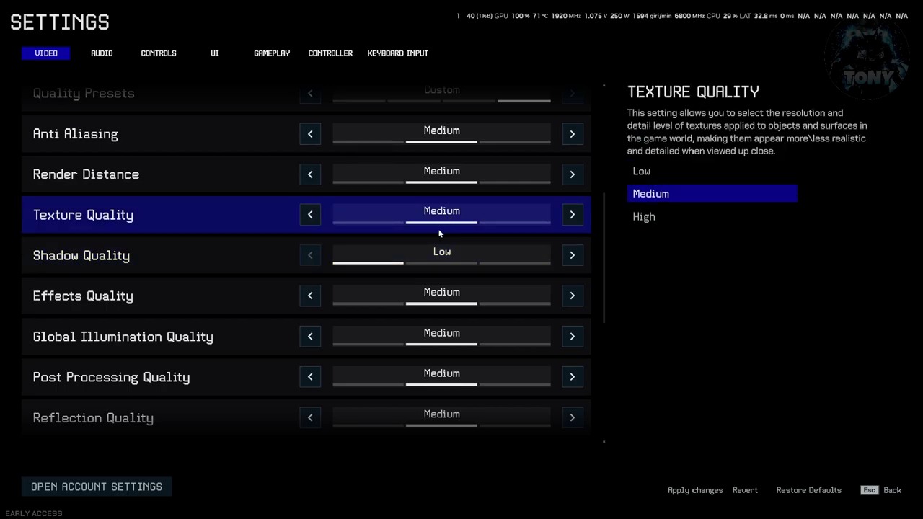
click(311, 295)
scroll(256, 321, down, 2)
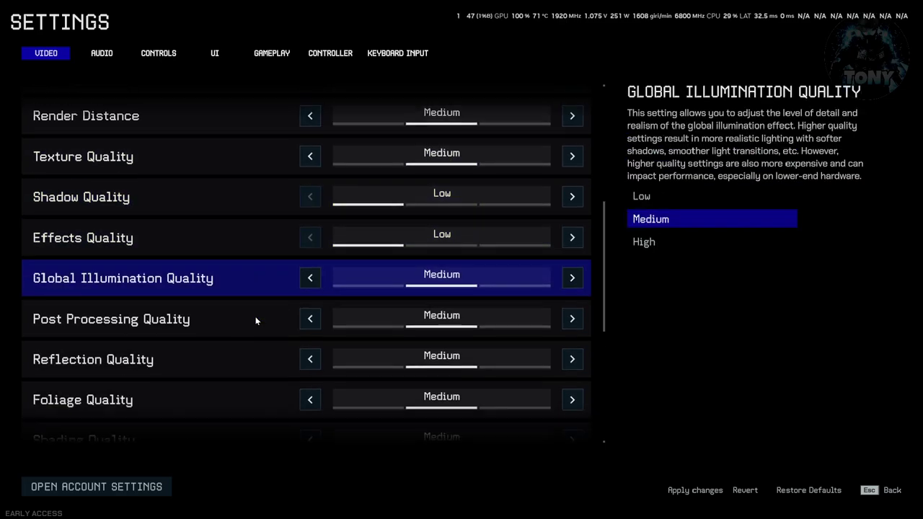
click(311, 279)
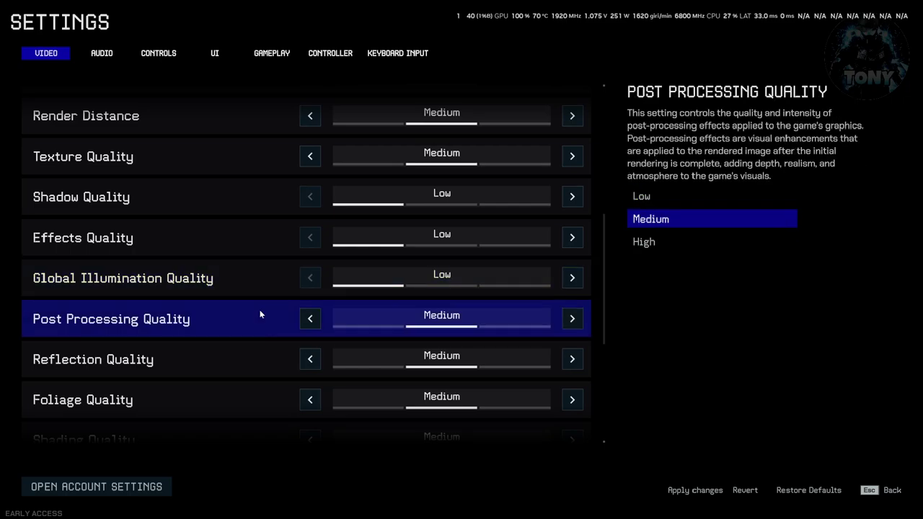
- Set Reflection Quality, Foliage Quality and Shading Quality to Low
scroll(261, 314, down, 2)
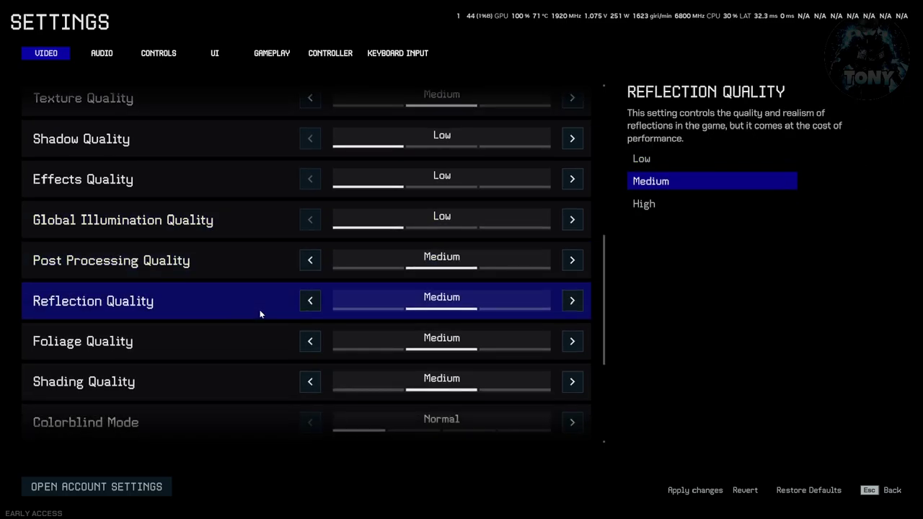
click(311, 301)
scroll(231, 334, down, 2)
click(310, 282)
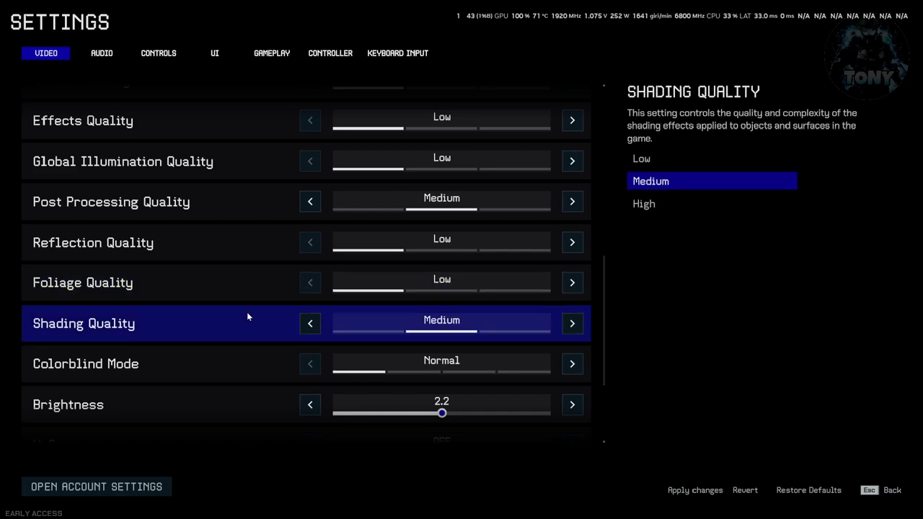
scroll(247, 318, down, 2)
click(310, 264)
scroll(245, 317, down, 2)
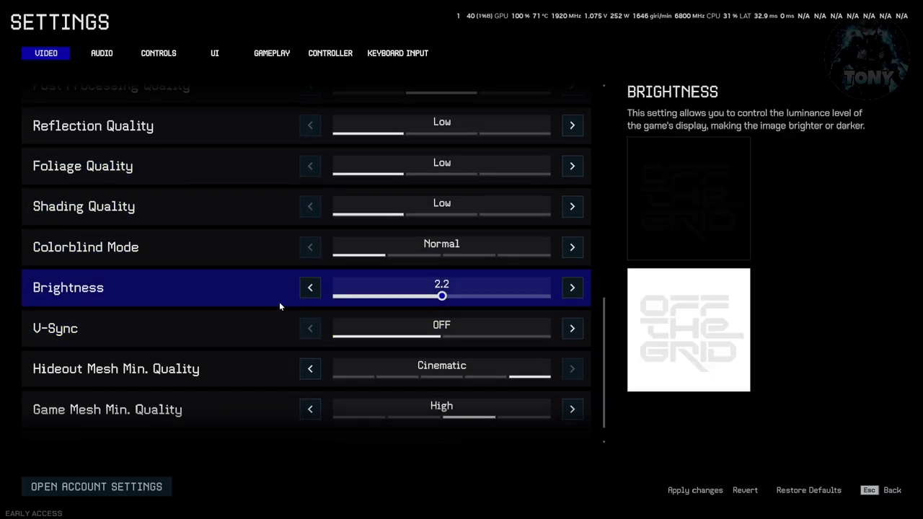